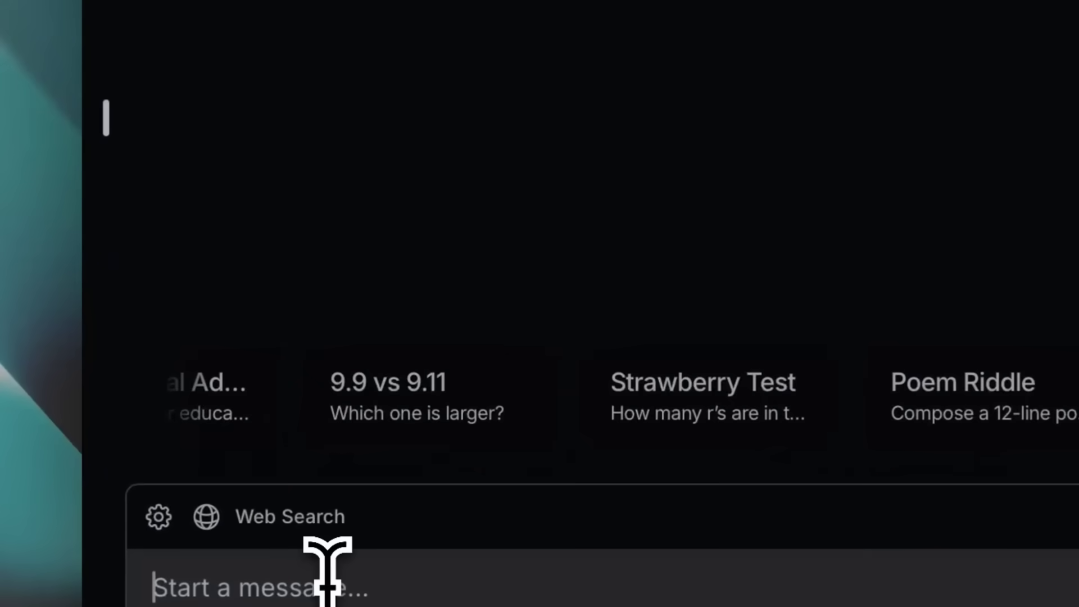
# - Paste the prepared animated self-portrait prompt and send it to Claude Opus 4
pyautogui.write("generate an AI's self-portrait, depicting an artistic representation of your mind")
pyautogui.press('Return')
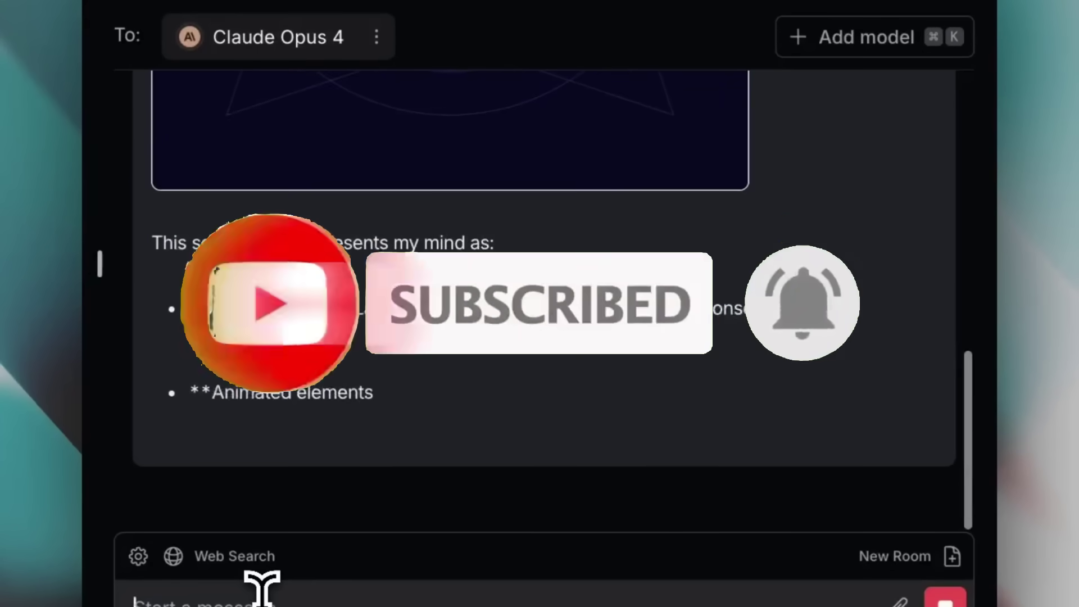
pyautogui.scroll(7, 303, 371)
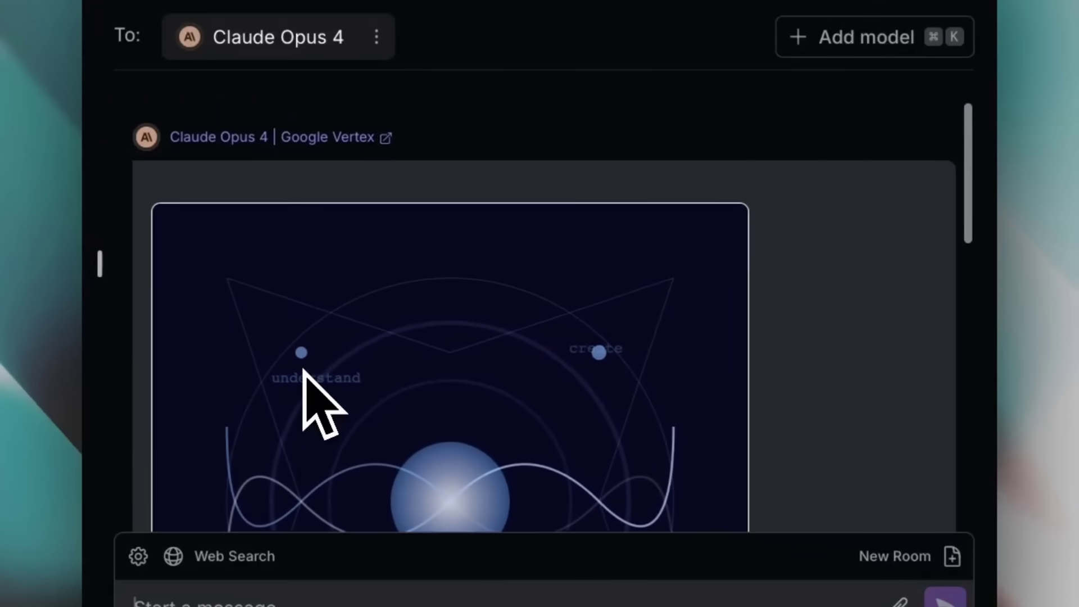
pyautogui.scroll(-3, 304, 371)
pyautogui.scroll(-2, 304, 371)
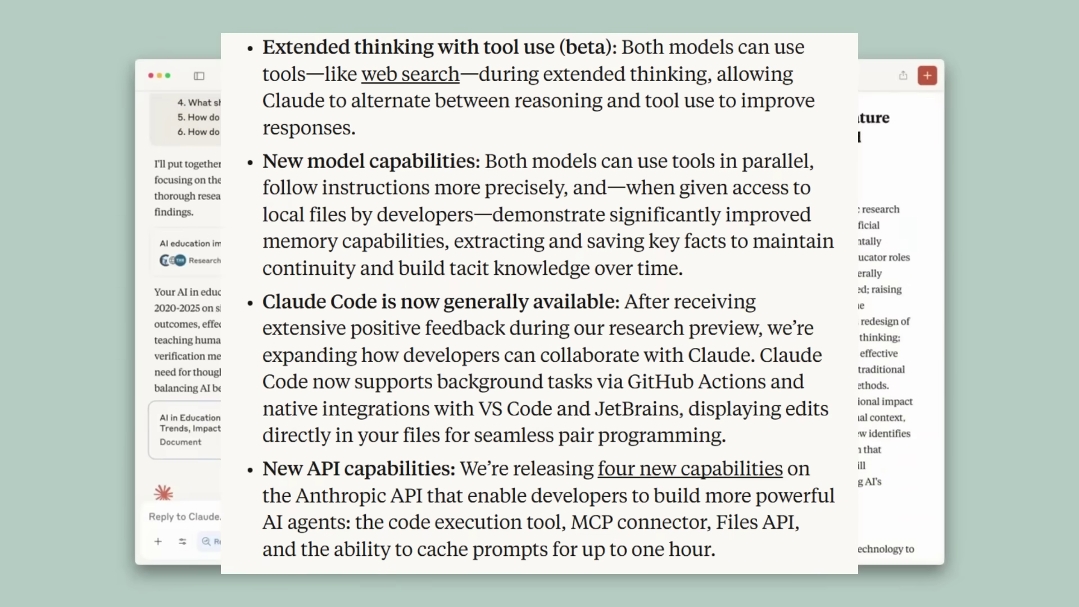
pyautogui.scroll(-5, 899, 323)
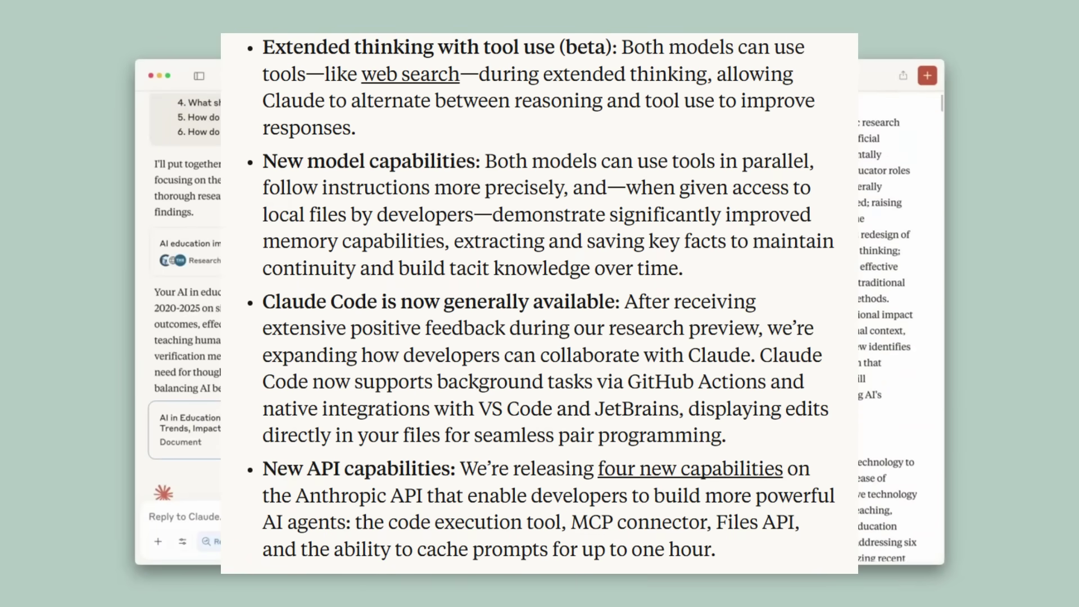
pyautogui.scroll(-3, 899, 324)
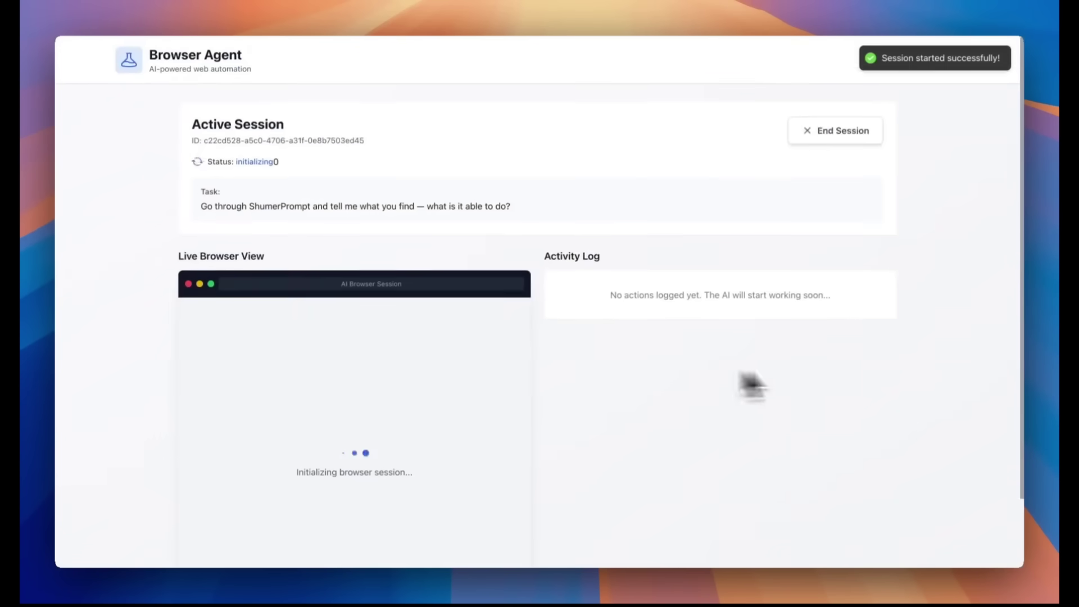
# - Start a new Browser Agent AI session for the ShumerPrompt exploration task
pyautogui.scroll(-3, 928, 371)
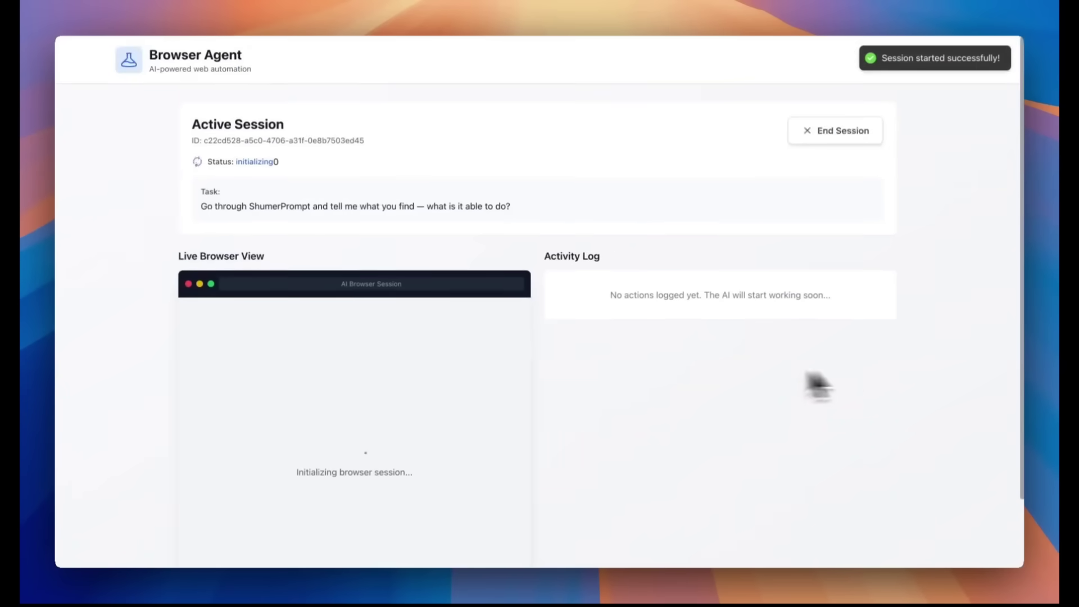
pyautogui.scroll(-2, 929, 370)
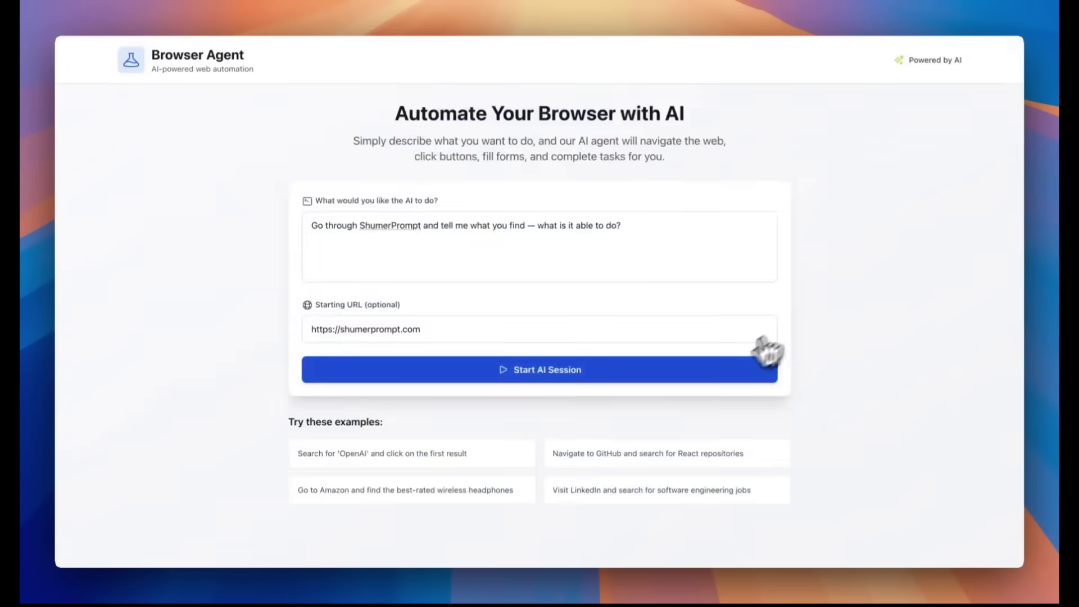
pyautogui.click(762, 368)
pyautogui.scroll(-2, 929, 373)
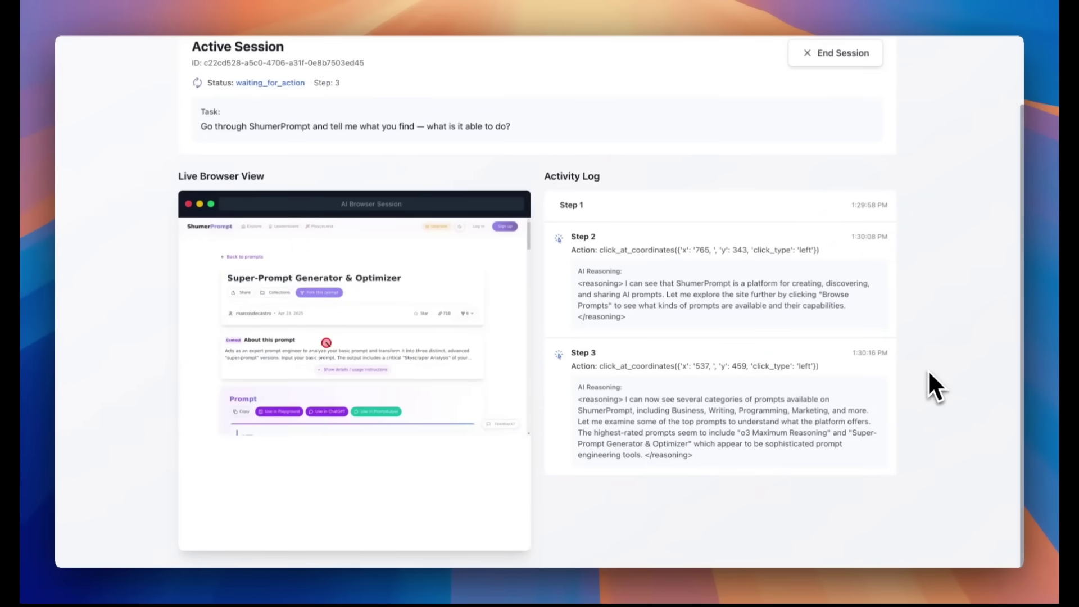
# - Restart the ShumerPrompt task as a fresh AI session and follow its Activity Log
pyautogui.scroll(1, 795, 388)
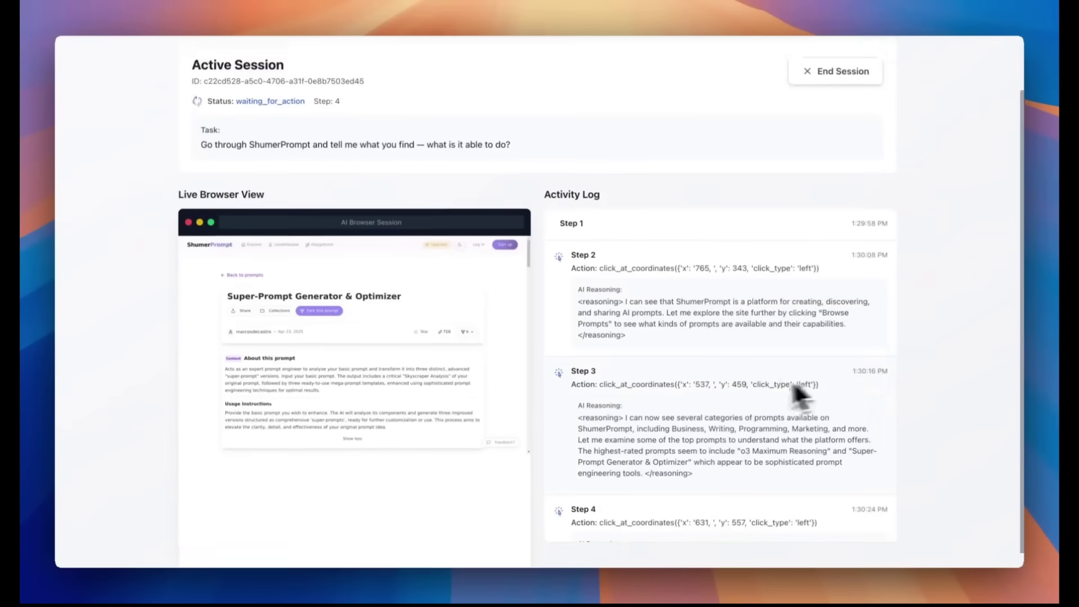
pyautogui.scroll(-1, 797, 388)
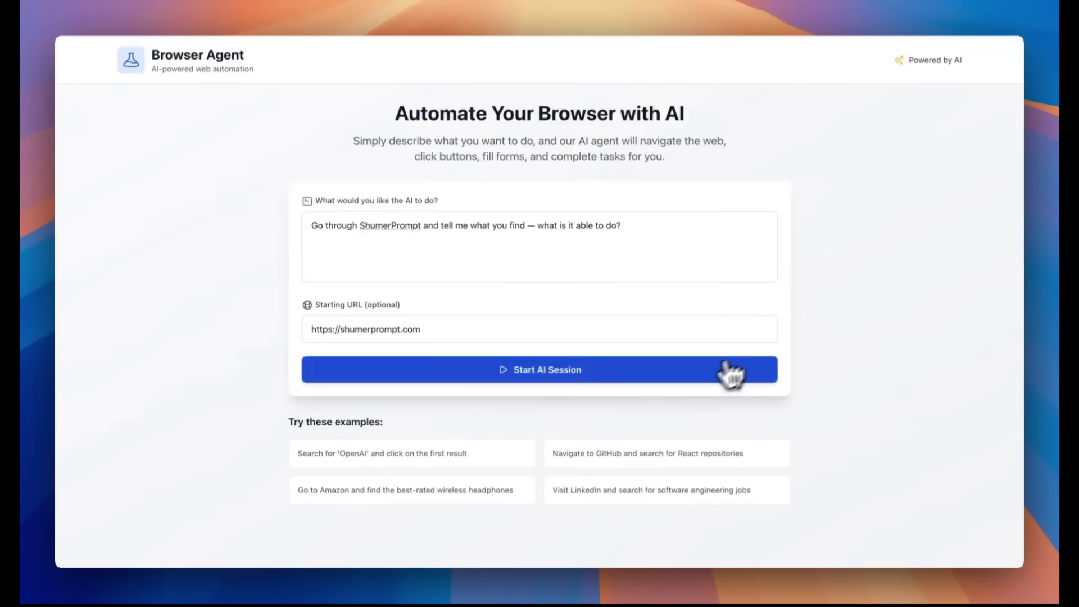
pyautogui.click(725, 372)
pyautogui.scroll(-3, 928, 372)
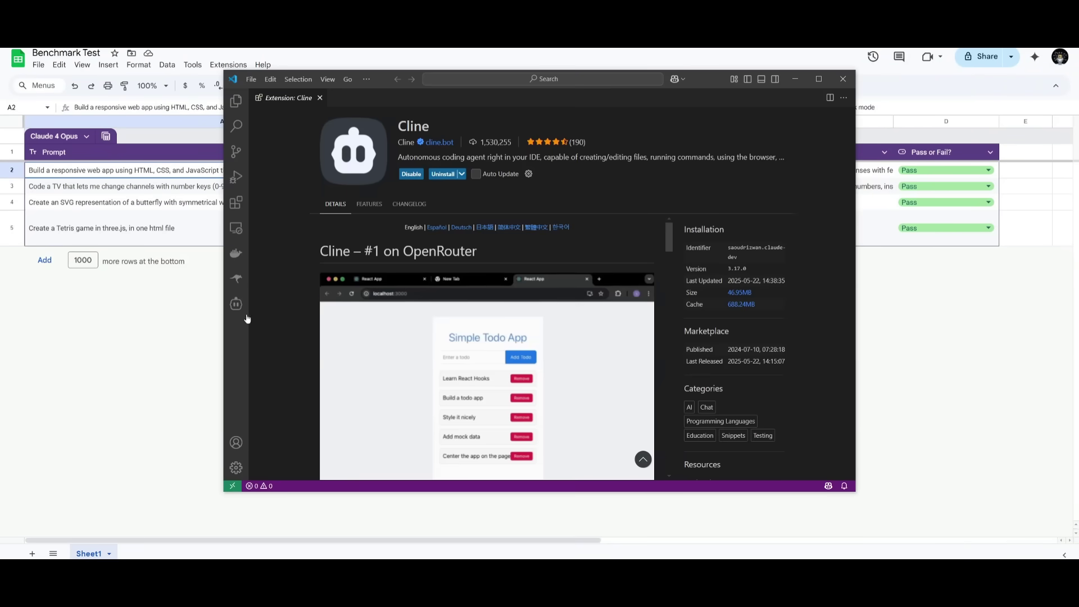
# - Open Cline's API Configuration and bring up the list of Claude models
pyautogui.click(236, 305)
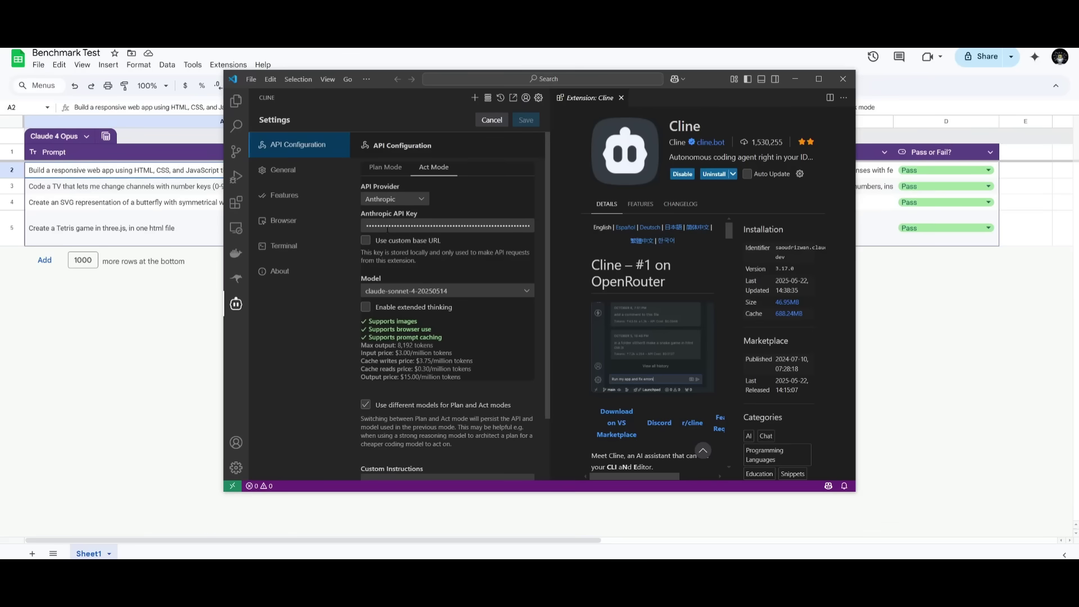
pyautogui.click(406, 291)
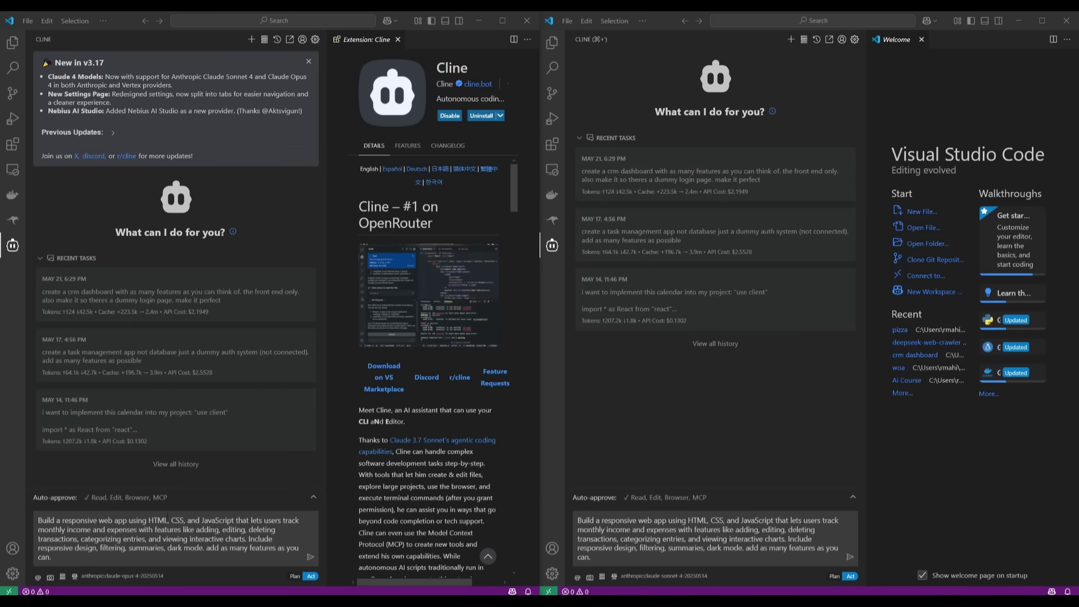
# - Send the finance tracker prompt in both Cline chats and approve mkdir expense-tracker
pyautogui.click(310, 558)
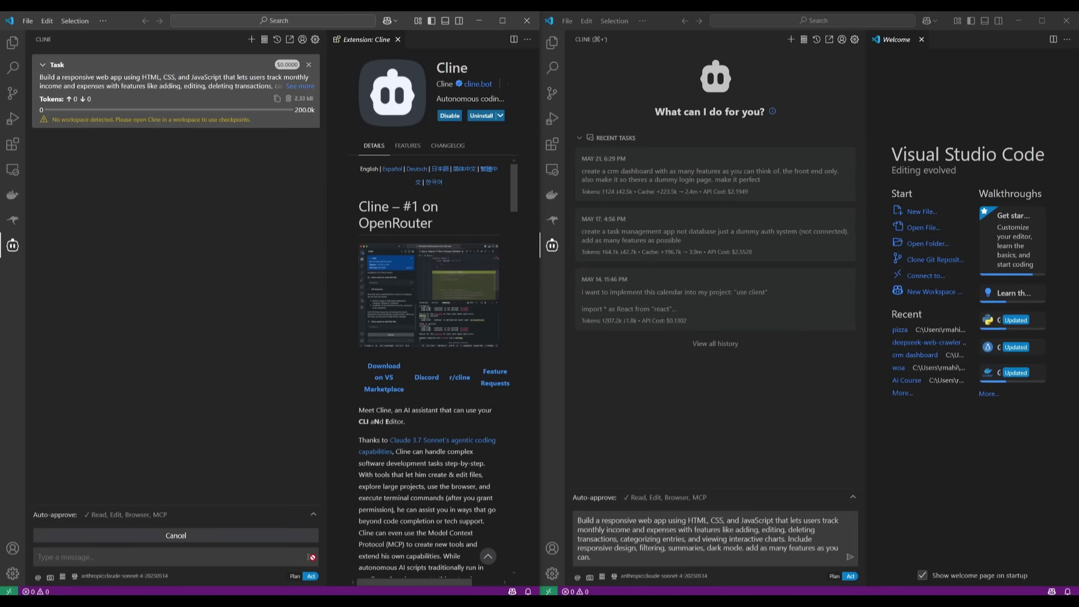
pyautogui.click(851, 559)
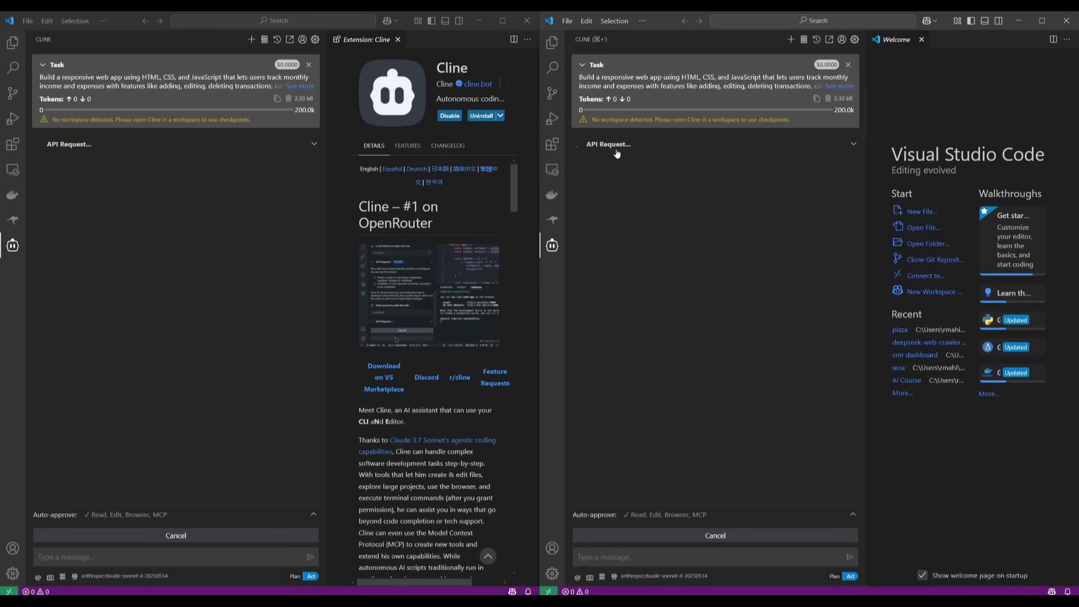
pyautogui.click(299, 87)
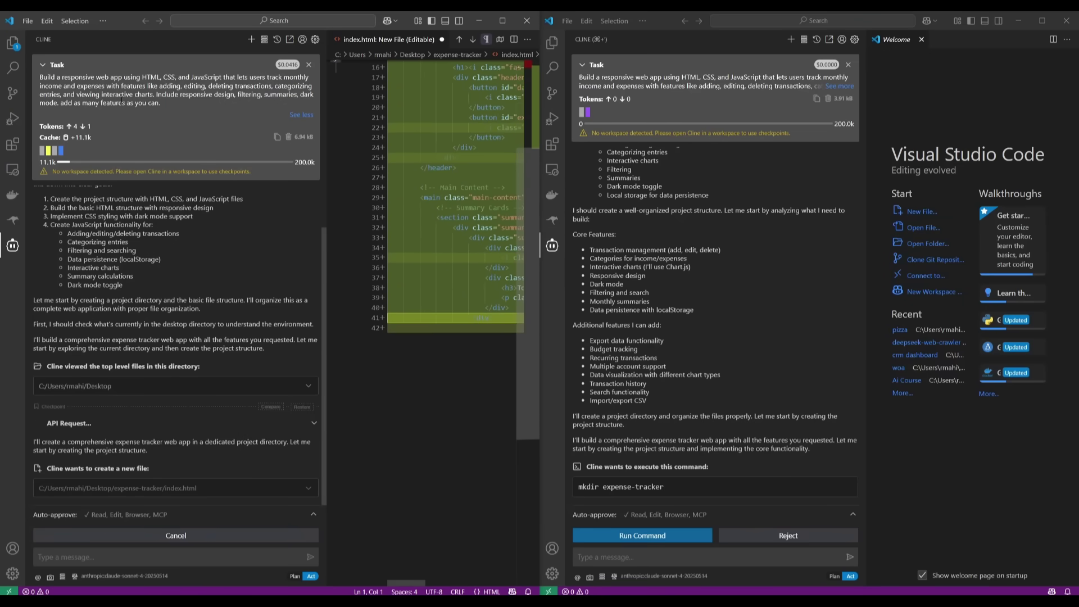
pyautogui.click(578, 537)
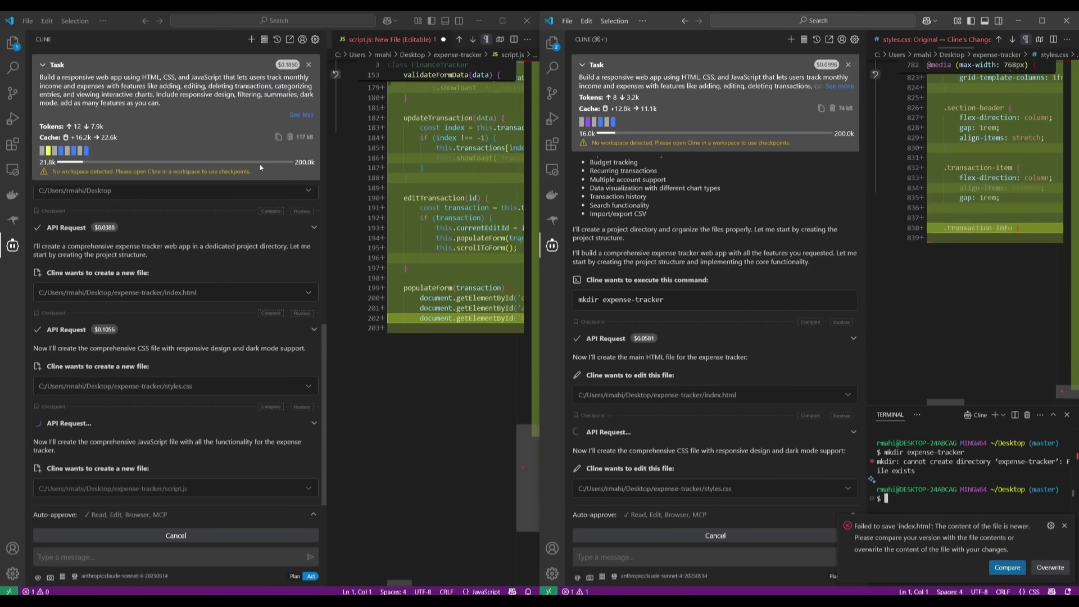
pyautogui.moveTo(84, 151)
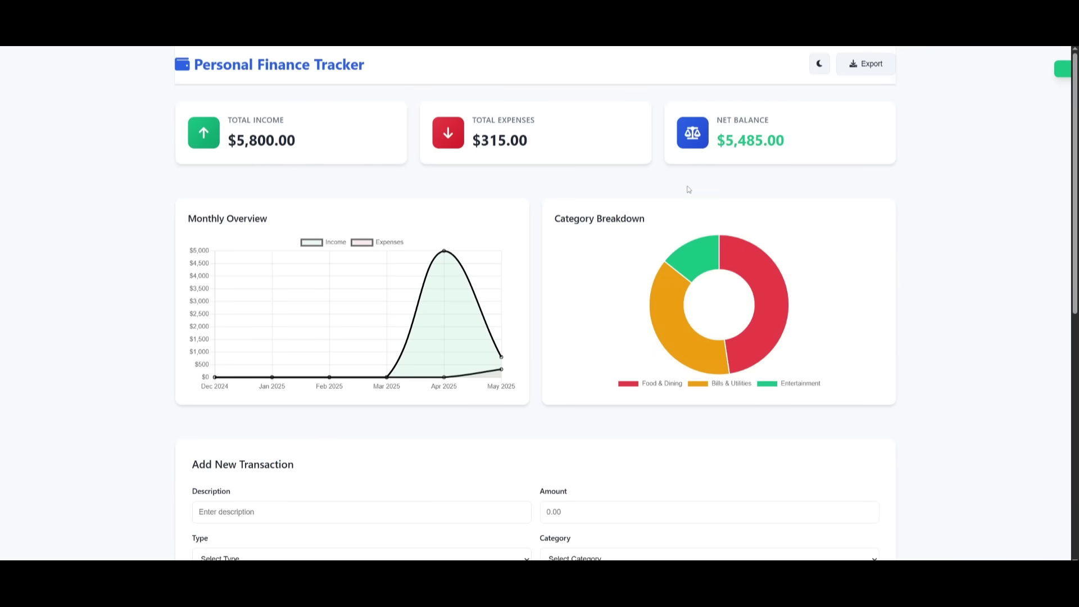
pyautogui.scroll(-8, 629, 217)
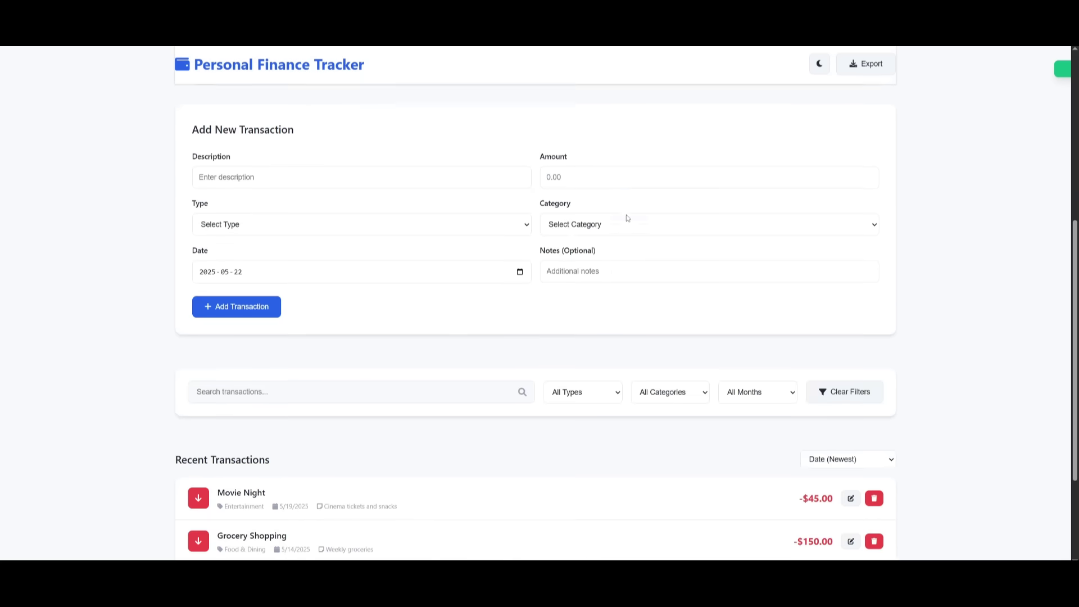
pyautogui.scroll(8, 298, 273)
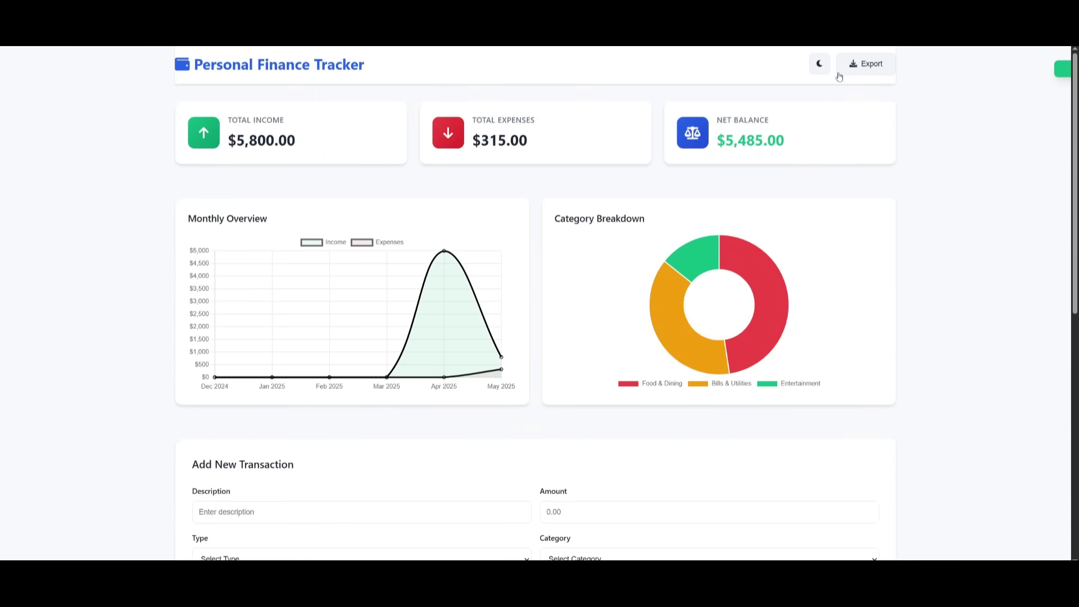
pyautogui.click(819, 64)
pyautogui.click(819, 64)
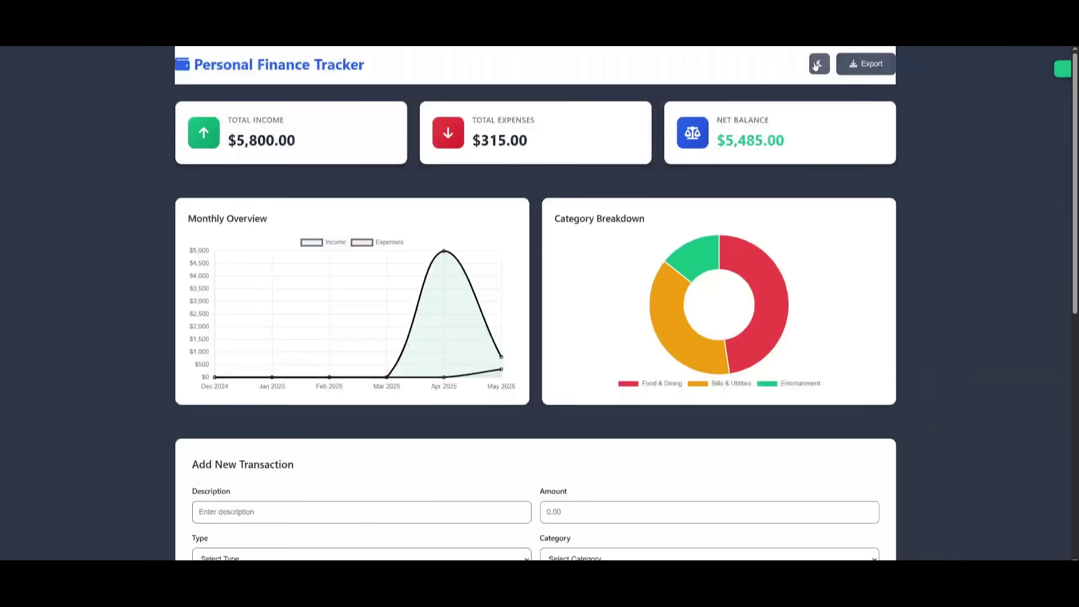
pyautogui.scroll(-5, 514, 185)
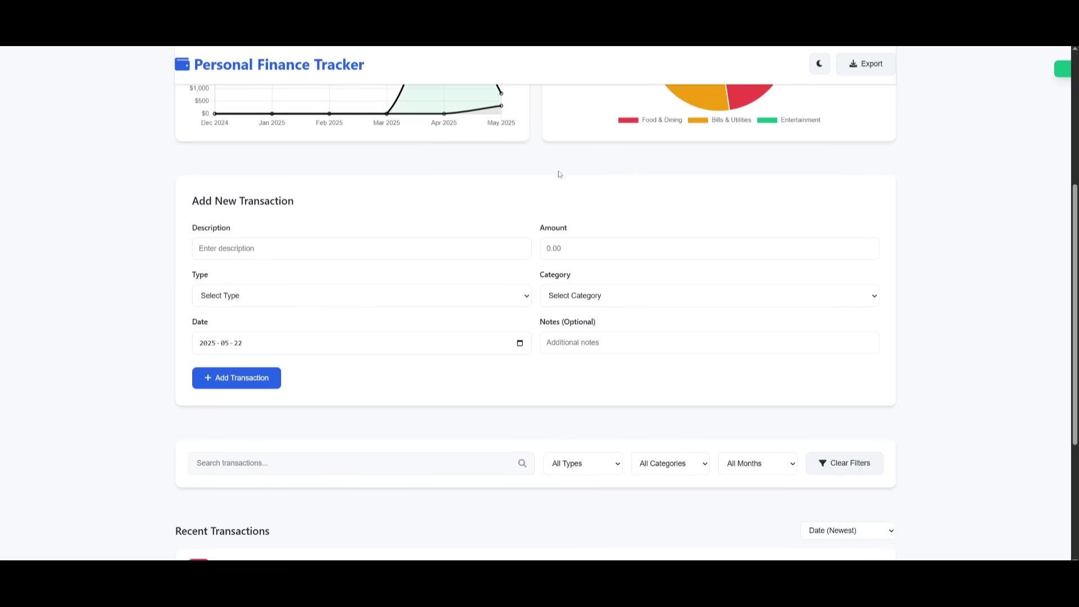
pyautogui.scroll(-4, 440, 419)
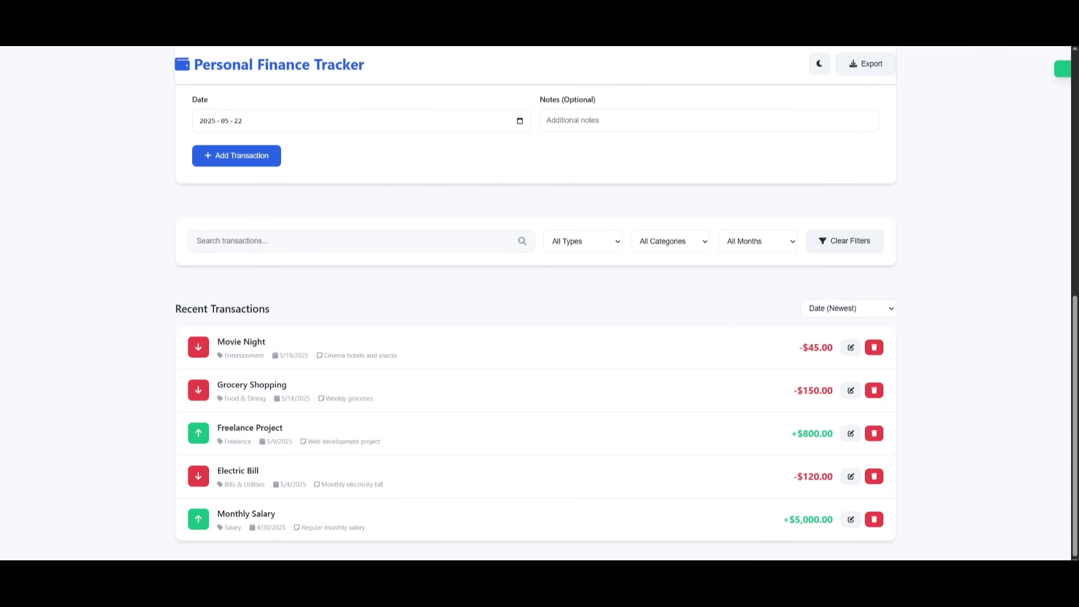
# - Reload the finance tracker to its empty $0.00 state and toggle dark mode on, then off
pyautogui.press('F5')
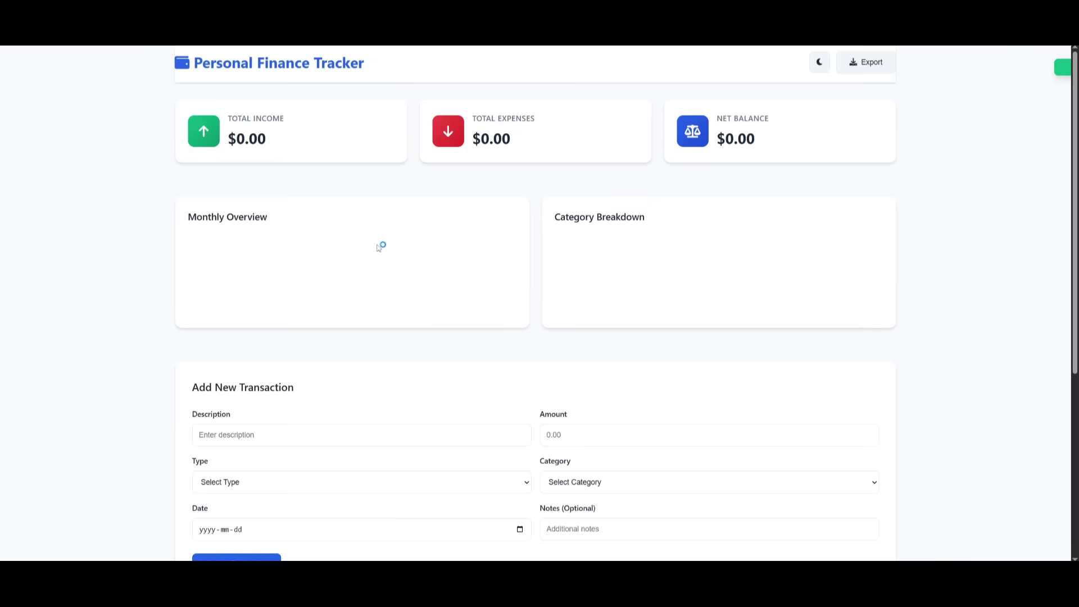
pyautogui.scroll(-5, 371, 215)
pyautogui.click(814, 63)
pyautogui.click(814, 63)
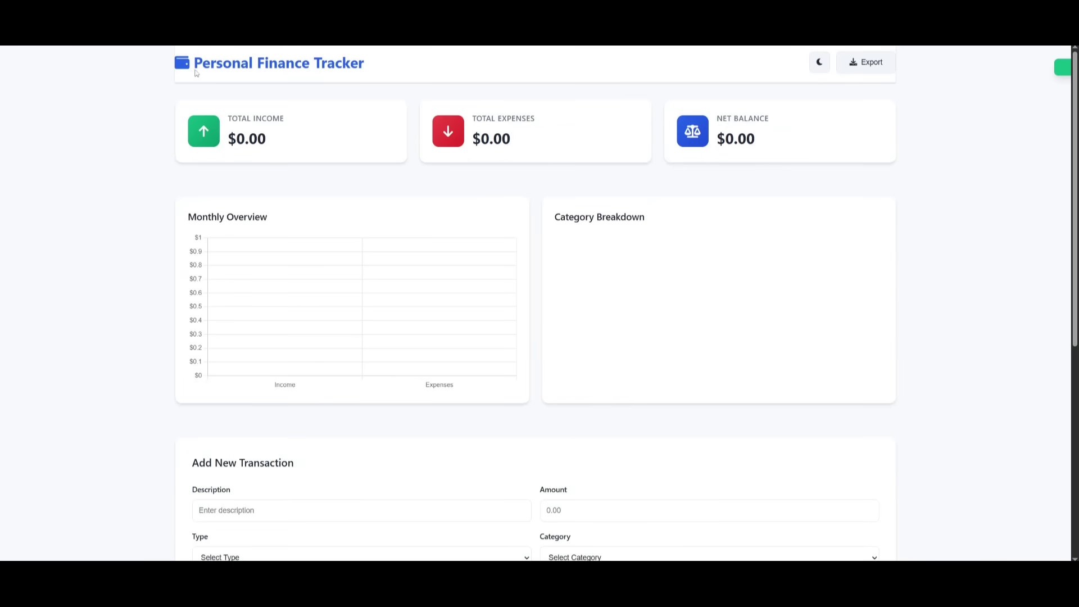
# - Open the Pass or Fail dropdown for Opus's first prompt in cell B2
pyautogui.scroll(-5, 502, 168)
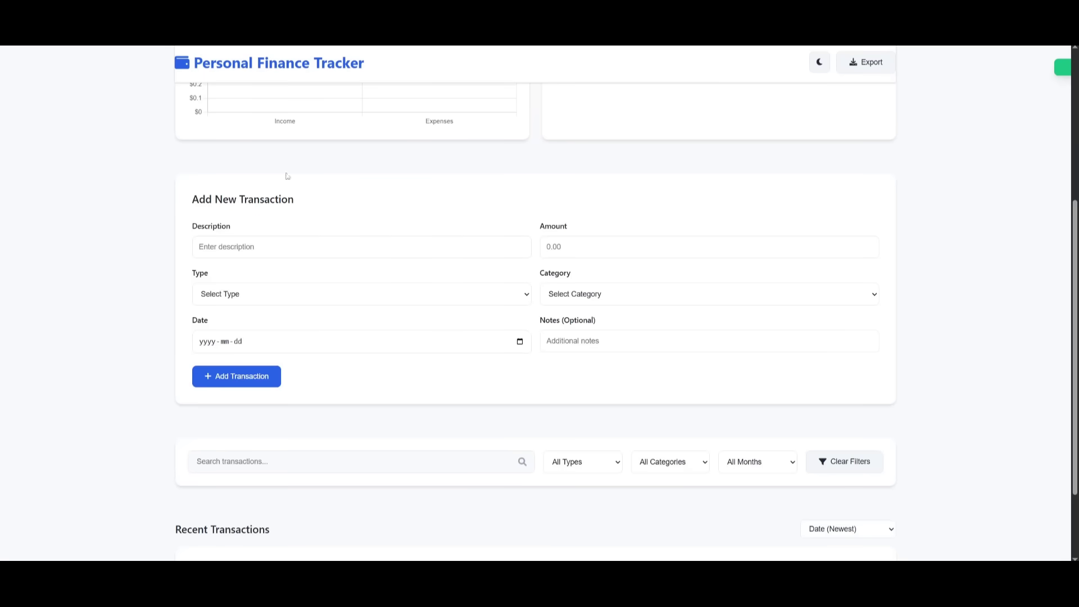
pyautogui.scroll(-2, 496, 374)
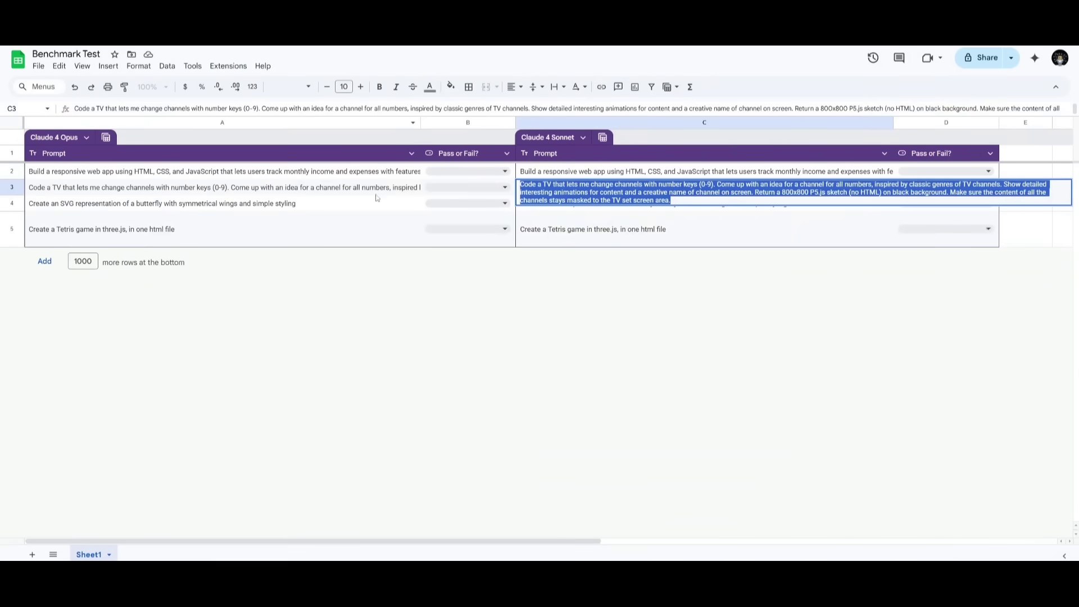
pyautogui.click(467, 171)
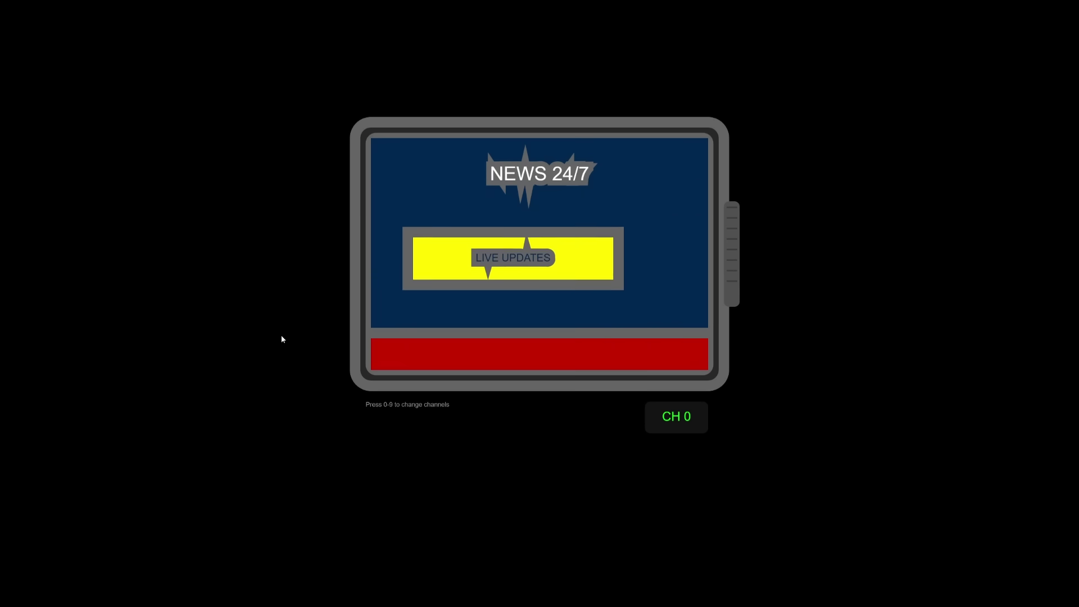
# - Switch the TV to channels 1 Sports Zone, 2 Weather Now and 3 Cosmic TV
pyautogui.press('1')
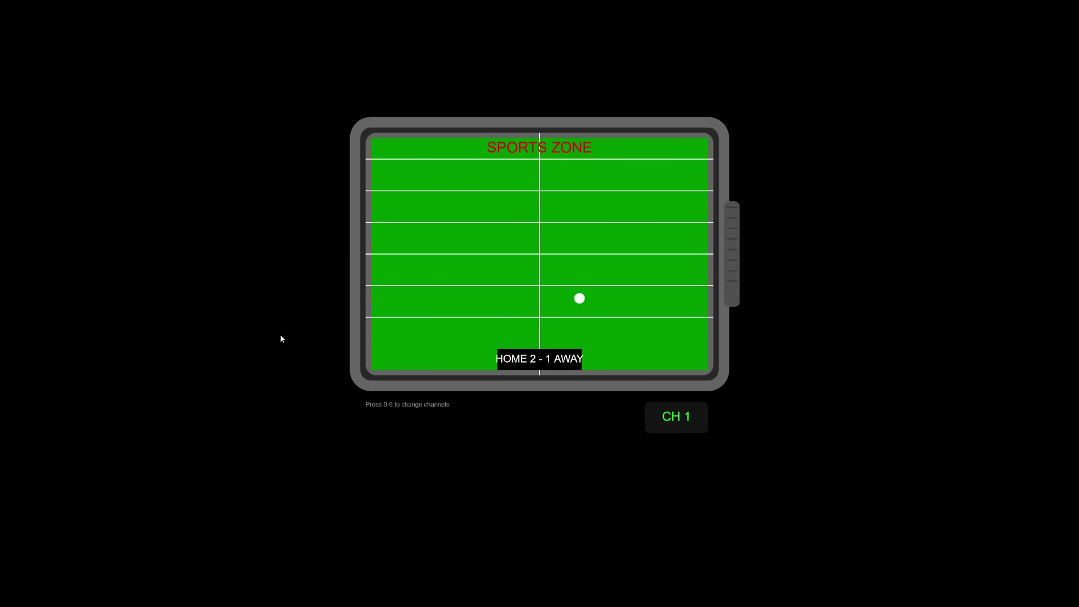
pyautogui.press('2')
pyautogui.press('3')
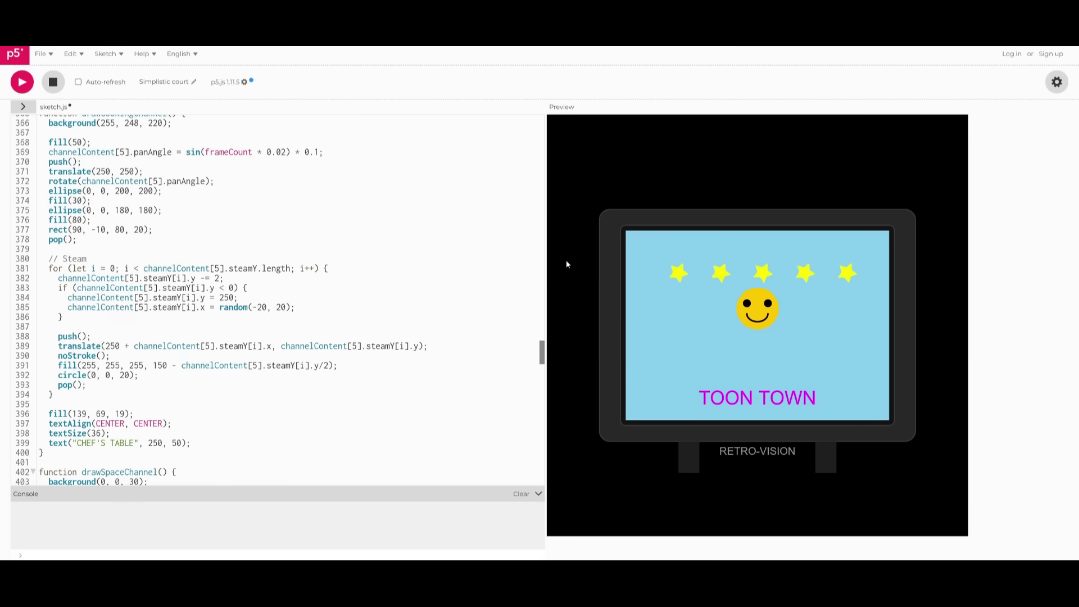
# - Tune the Retro-Vision TV through channels 1-5, including Wild Earth, Sports Max and Chef's Table
pyautogui.press('1')
pyautogui.press('2')
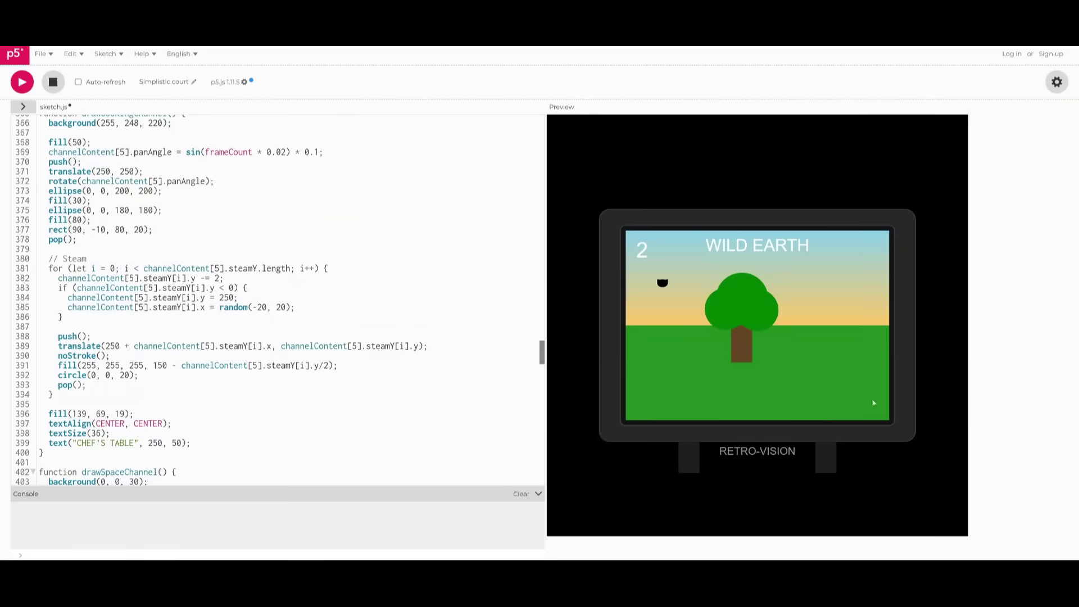
pyautogui.press('3')
pyautogui.press('4')
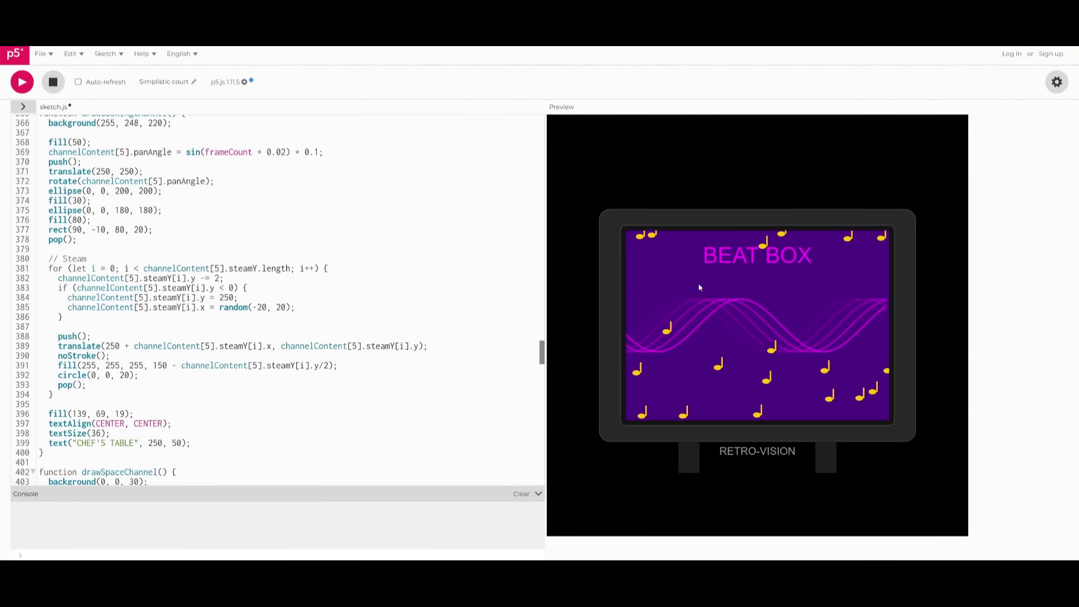
pyautogui.press('5')
# - Flip to channels 6, 7, 8 and 0, then send Cline the butterfly SVG prompt
pyautogui.press('6')
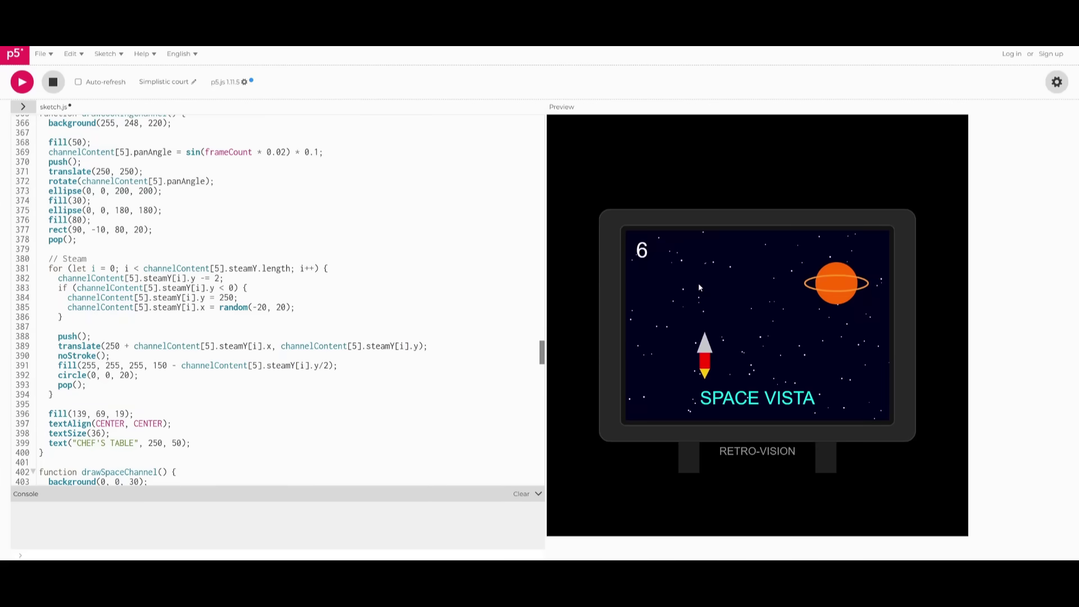
pyautogui.press('7')
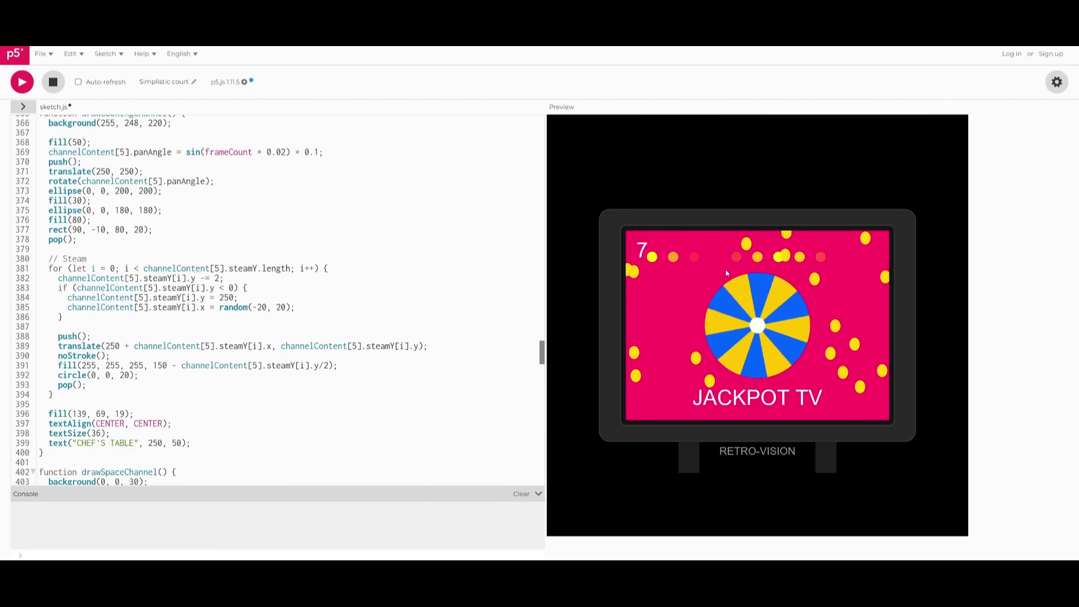
pyautogui.press('8')
pyautogui.press('0')
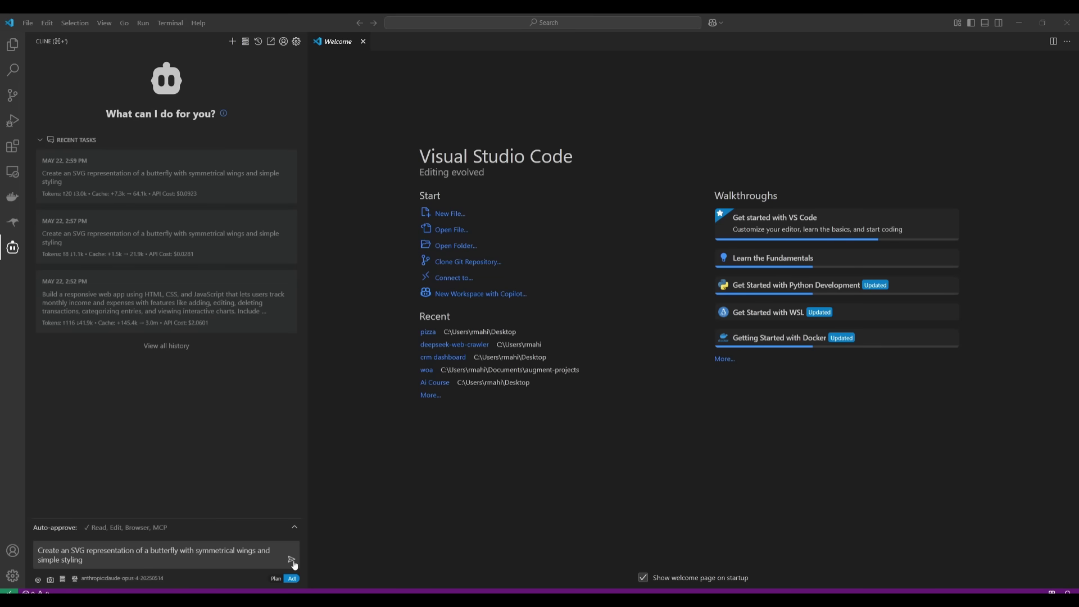
pyautogui.click(293, 561)
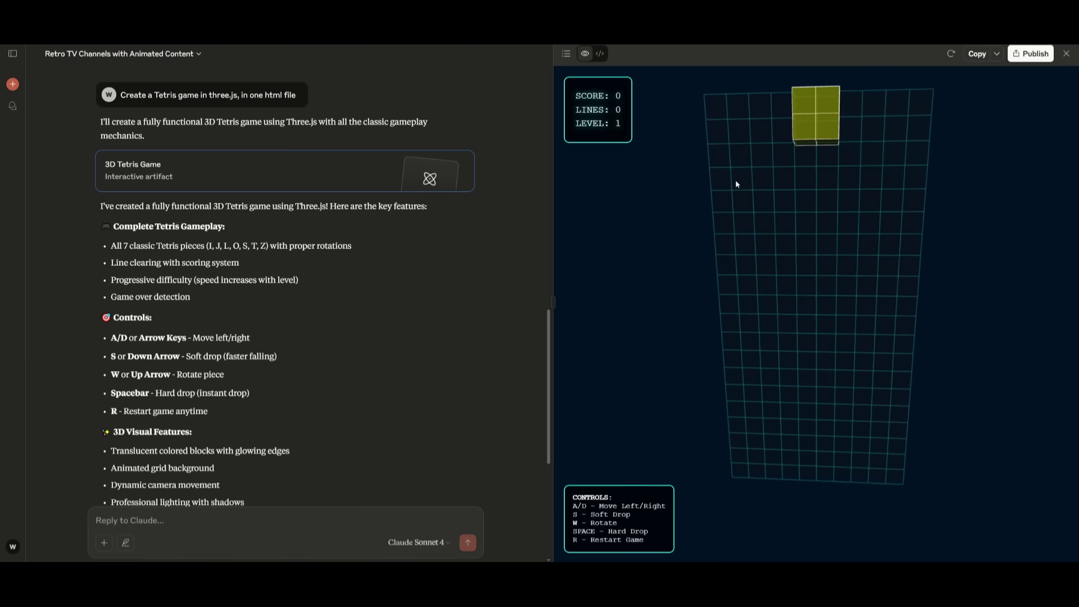
# - Soft-drop the yellow O piece with S, shifting it right and left with D and A
pyautogui.press('s')
pyautogui.press('d')
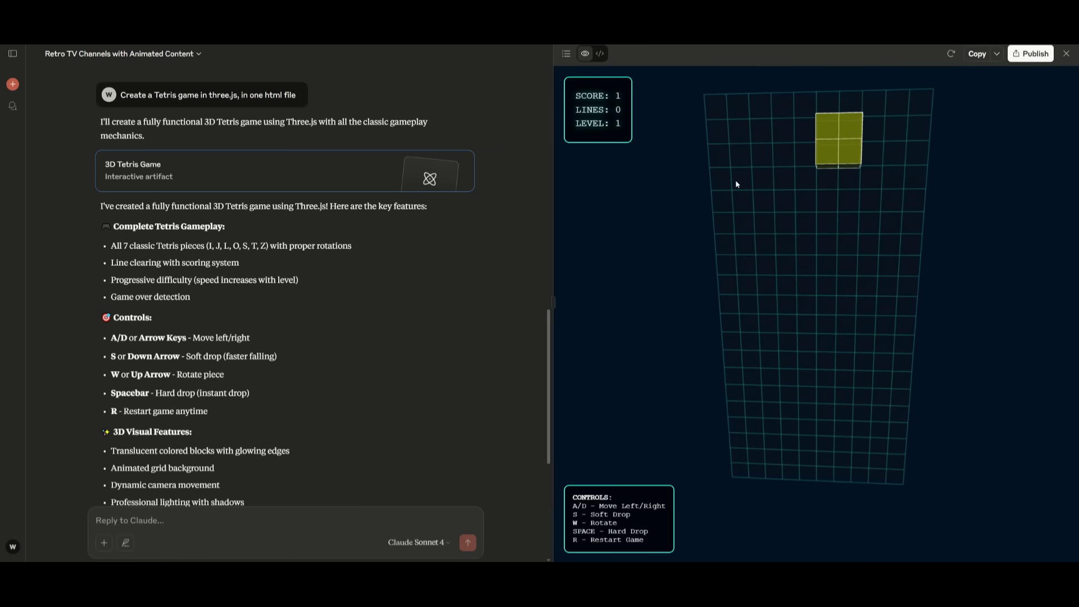
pyautogui.press('s')
pyautogui.press('s')
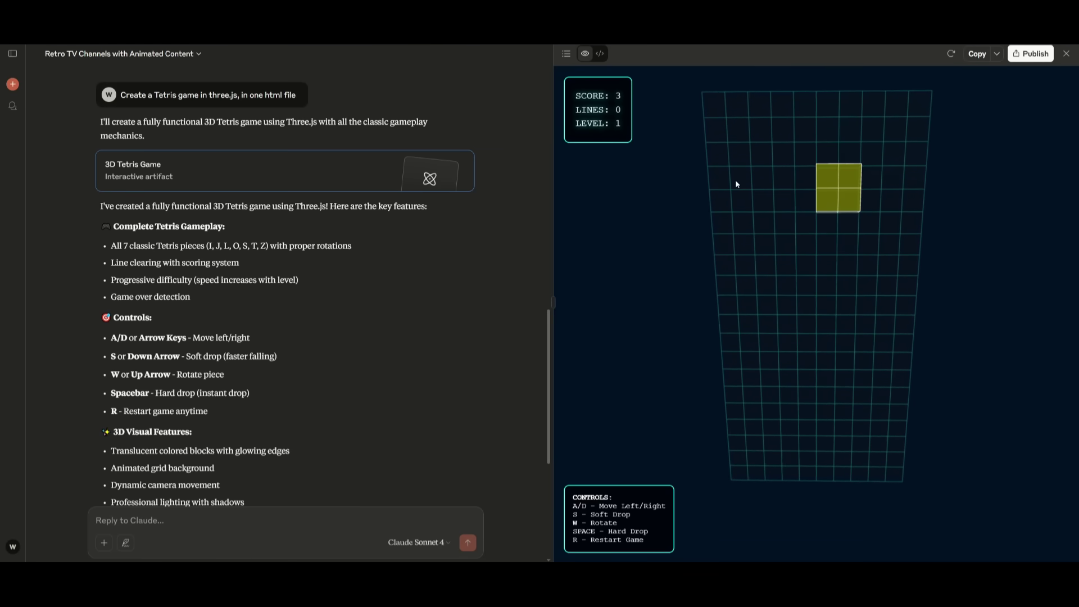
pyautogui.press('a')
pyautogui.press('s')
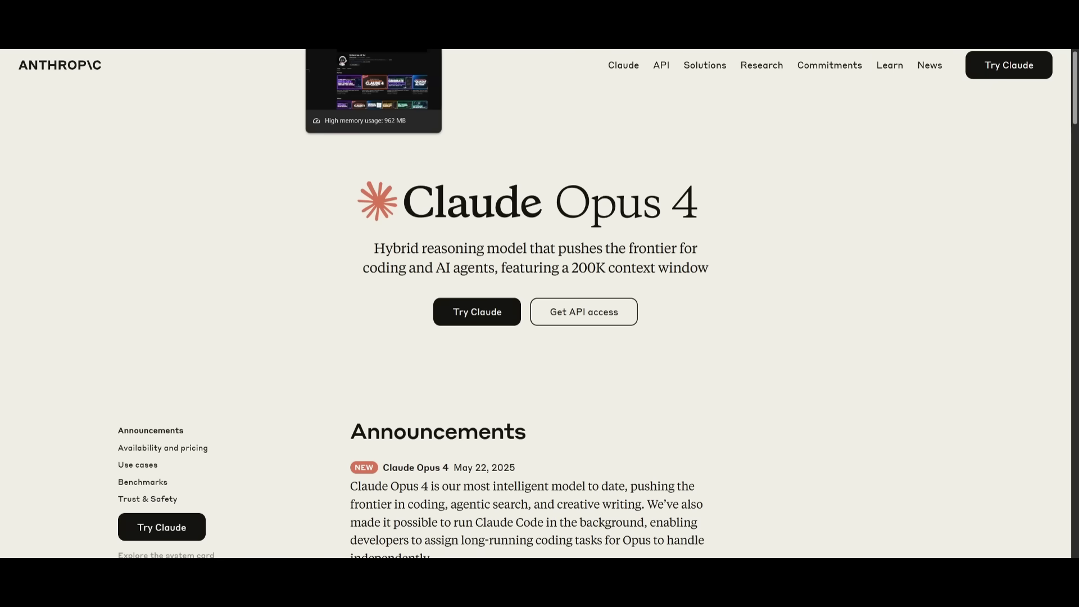
# - Cycle through the newsletter, Patreon and X tabs to the WorldofAI YouTube channel
pyautogui.click(374, 50)
pyautogui.click(300, 48)
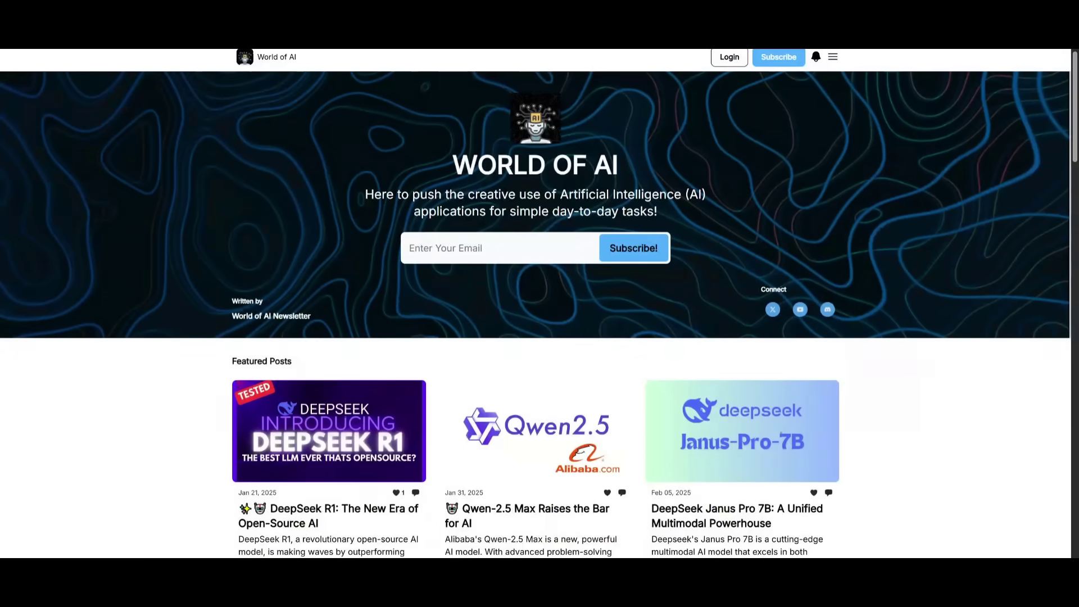
pyautogui.hotkey('ctrl', 'Tab')
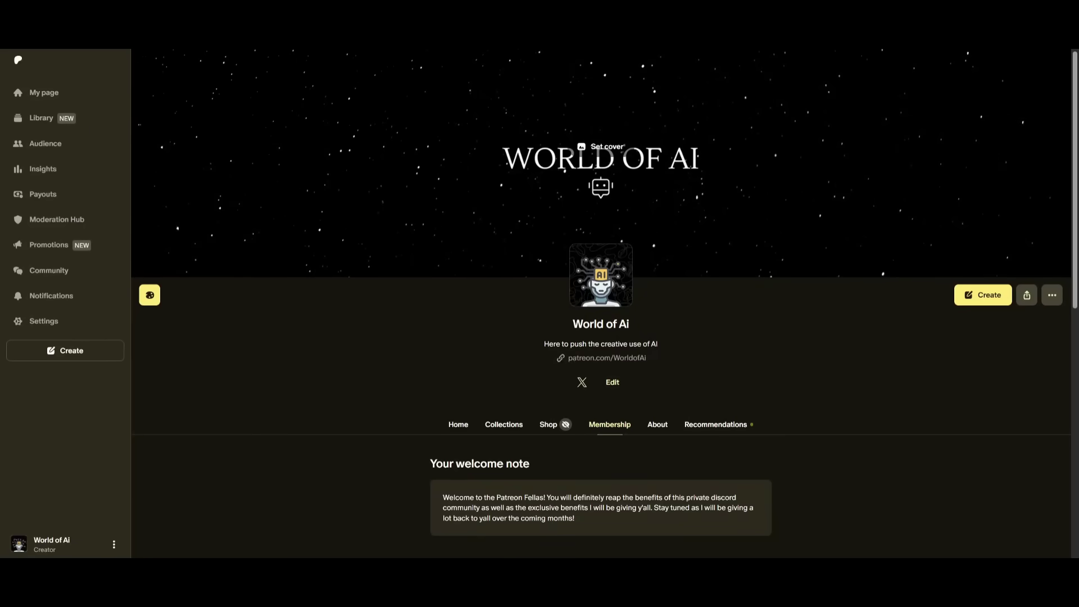
pyautogui.hotkey('ctrl', 'Tab')
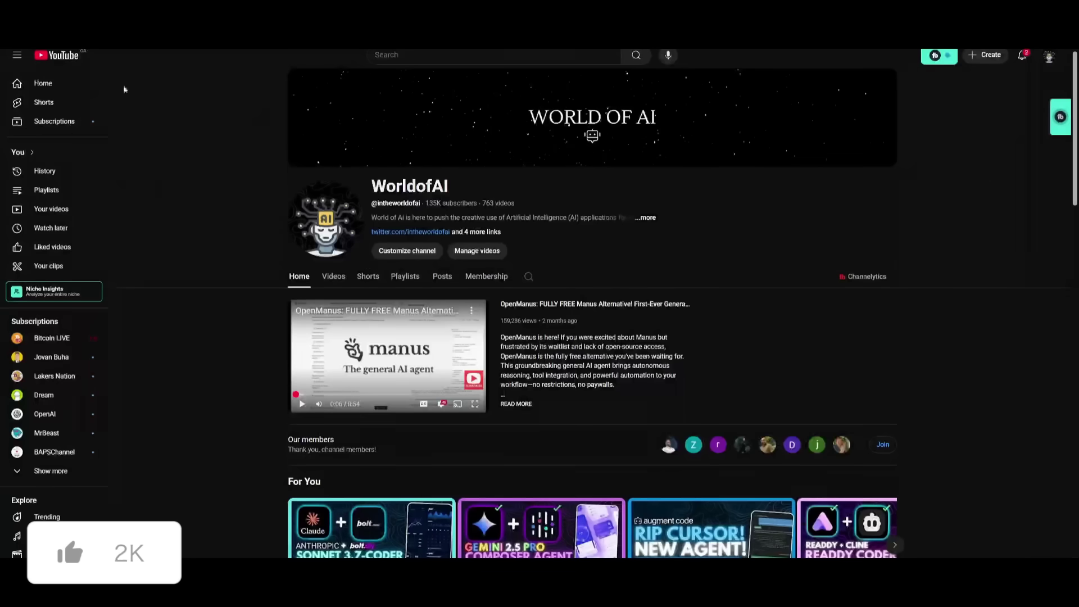
pyautogui.hotkey('ctrl', 'Tab')
# - Show the WorldofAI channel's Videos list and skim through the uploads
pyautogui.click(333, 276)
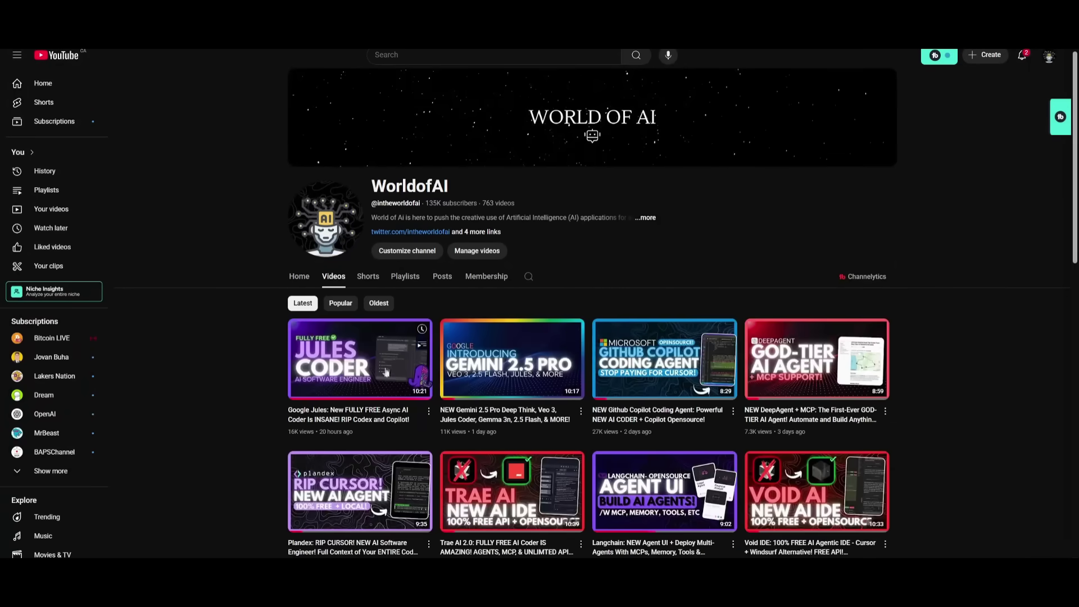
pyautogui.scroll(-7, 588, 344)
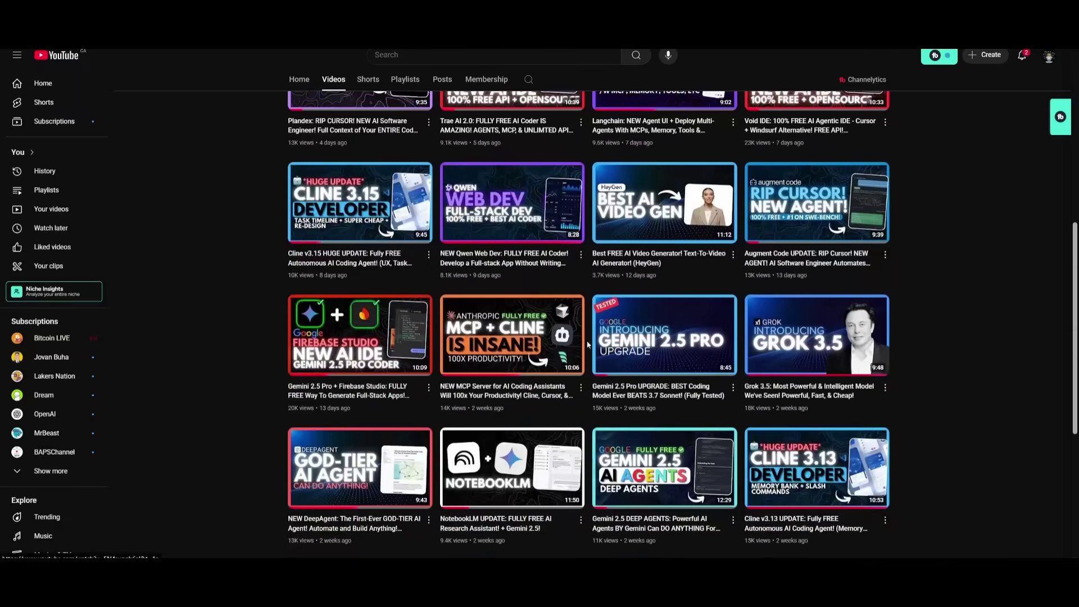
pyautogui.scroll(-4, 588, 344)
pyautogui.scroll(6, 754, 485)
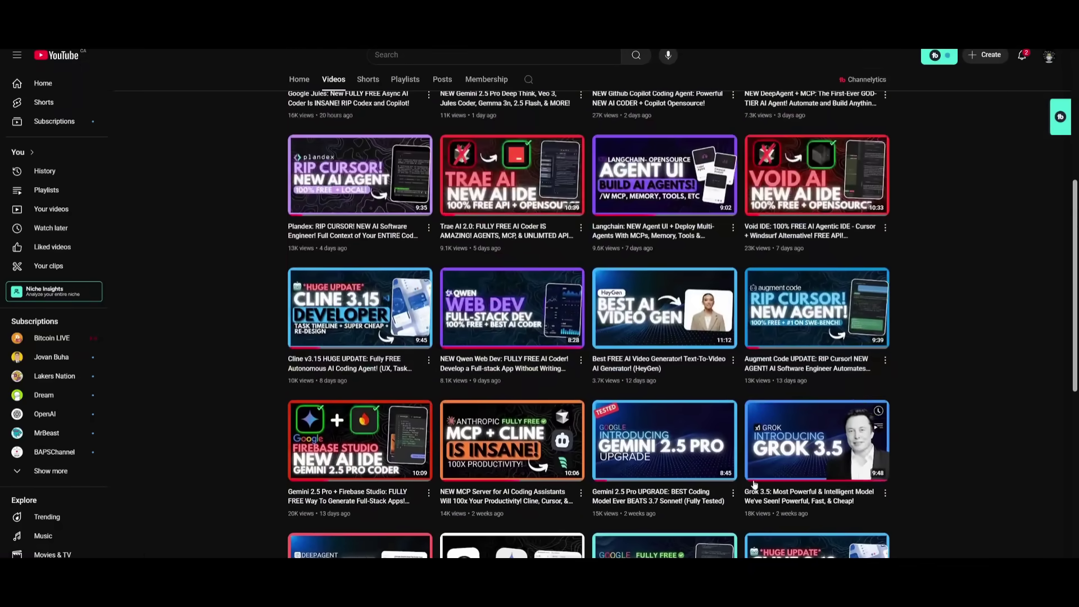
pyautogui.scroll(6, 754, 485)
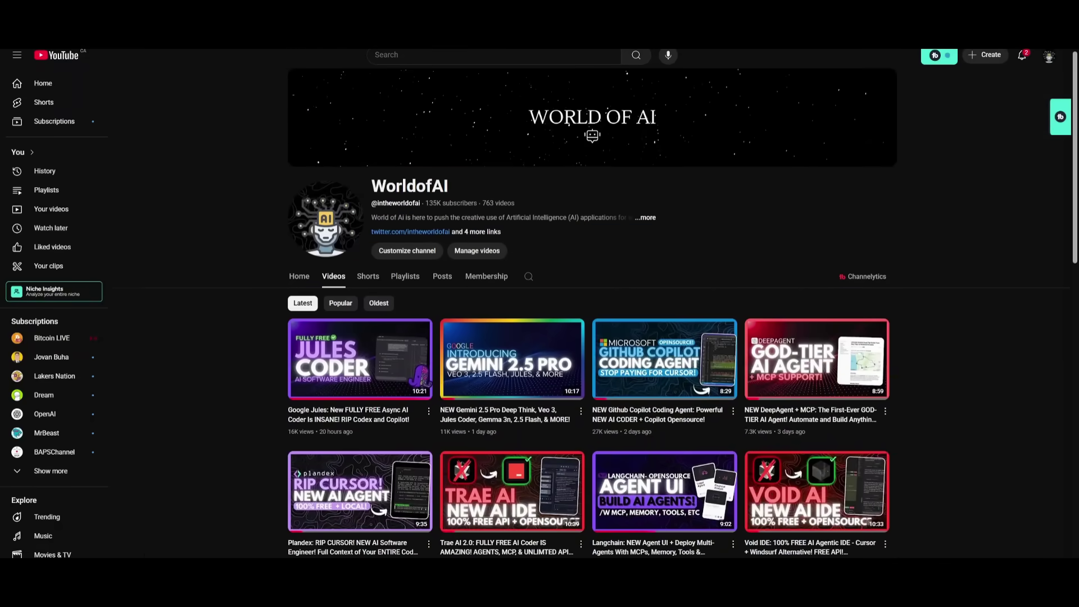